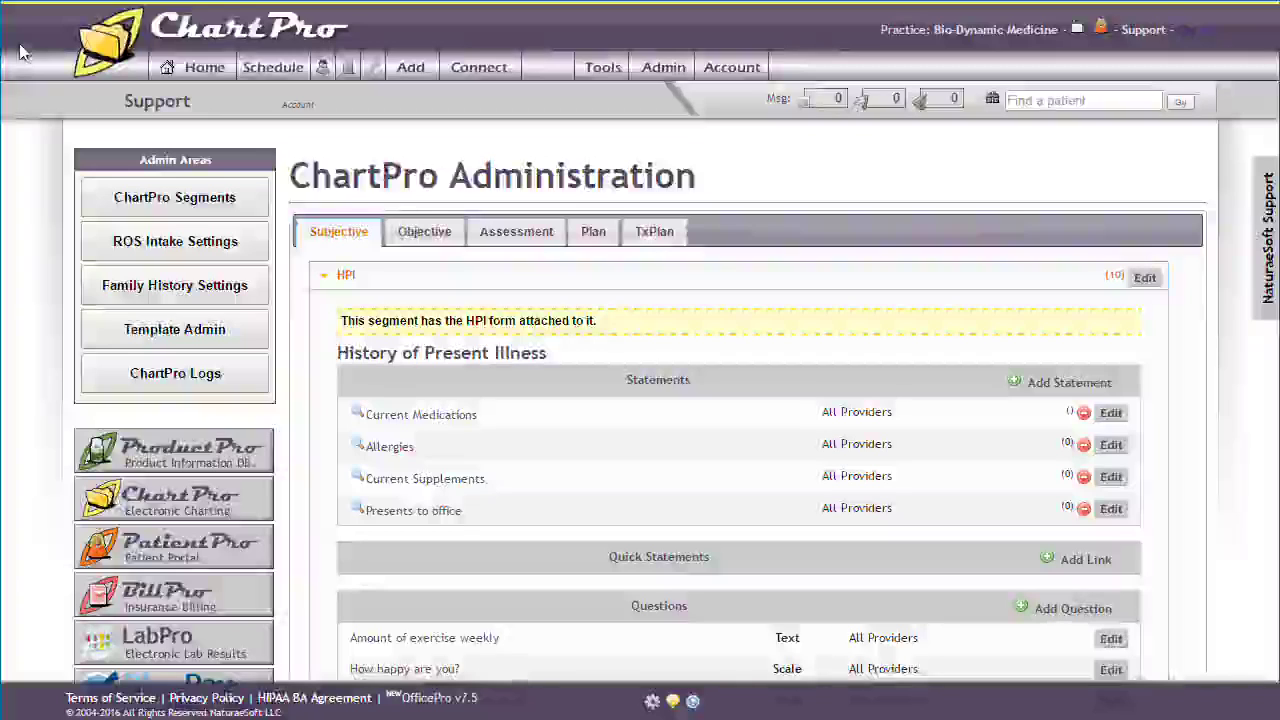
Review the segments of the Subjective section and inspect the HPI segment's settings form, closing it without edits.
{"action": "mouse_move", "coordinate": [612, 66]}
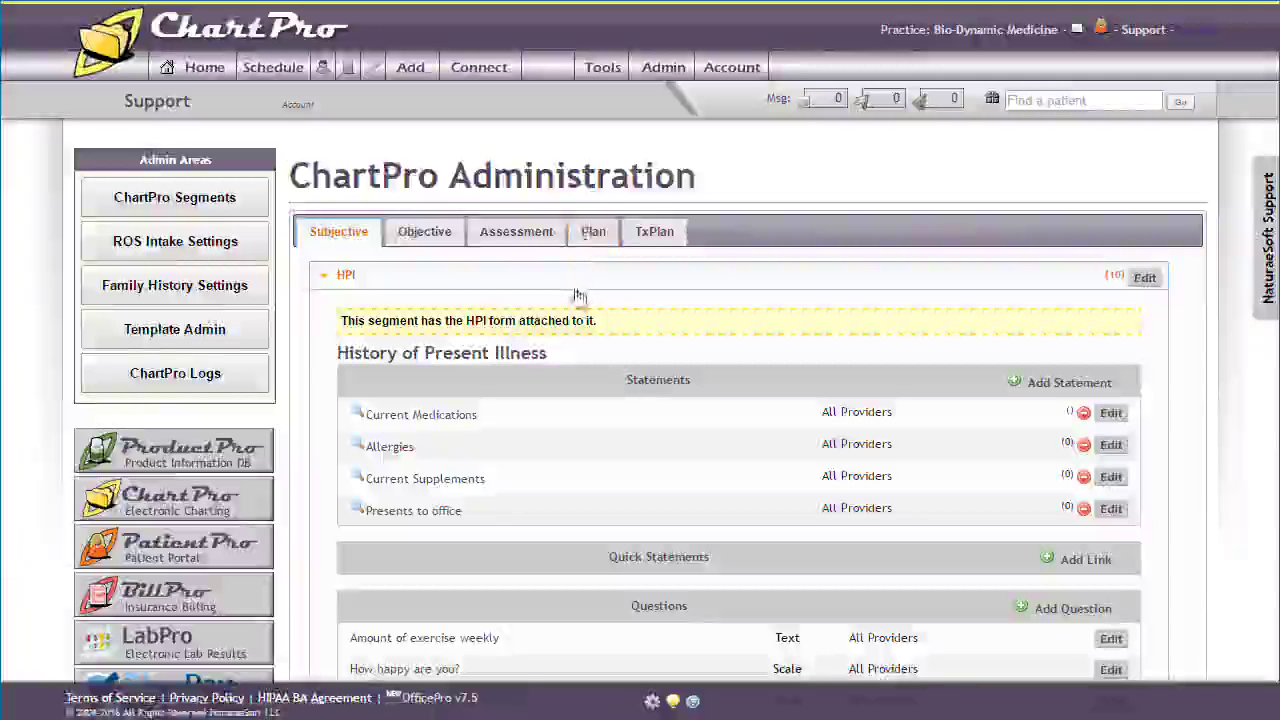
{"action": "scroll", "coordinate": [583, 231], "scroll_direction": "down", "scroll_amount": 5}
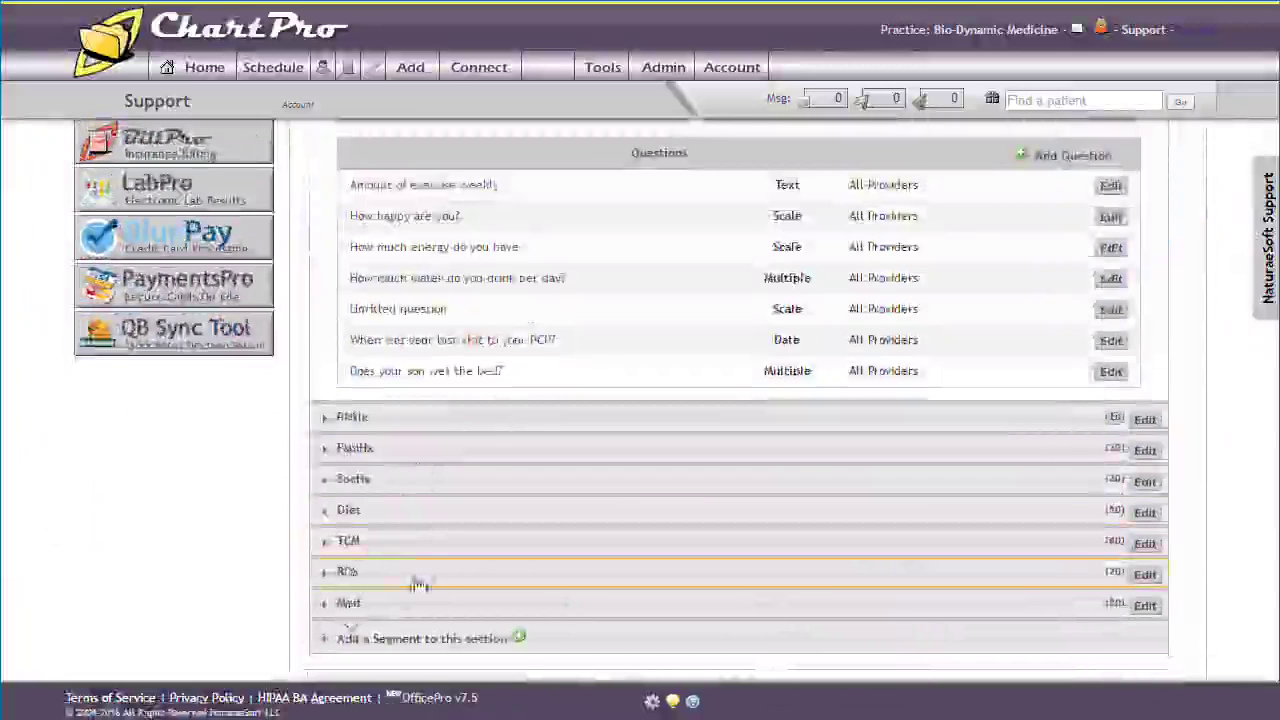
{"action": "scroll", "coordinate": [420, 575], "scroll_direction": "up", "scroll_amount": 5}
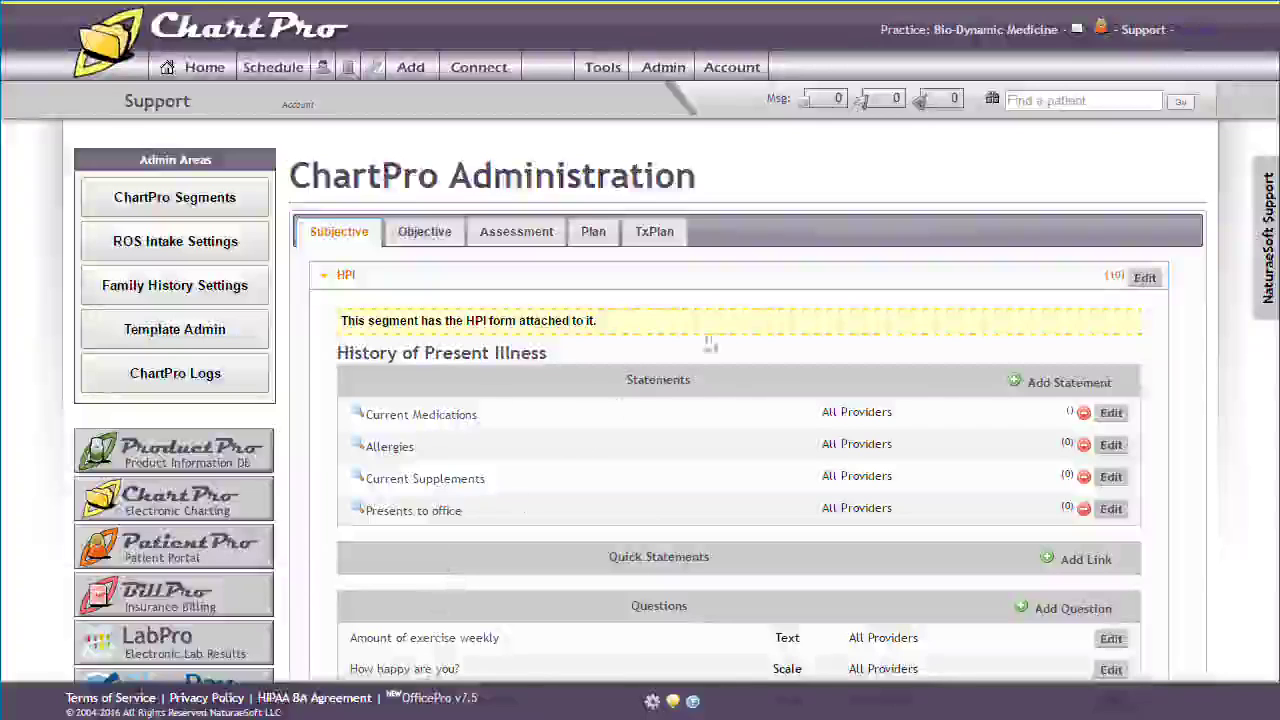
{"action": "left_click", "coordinate": [1145, 279]}
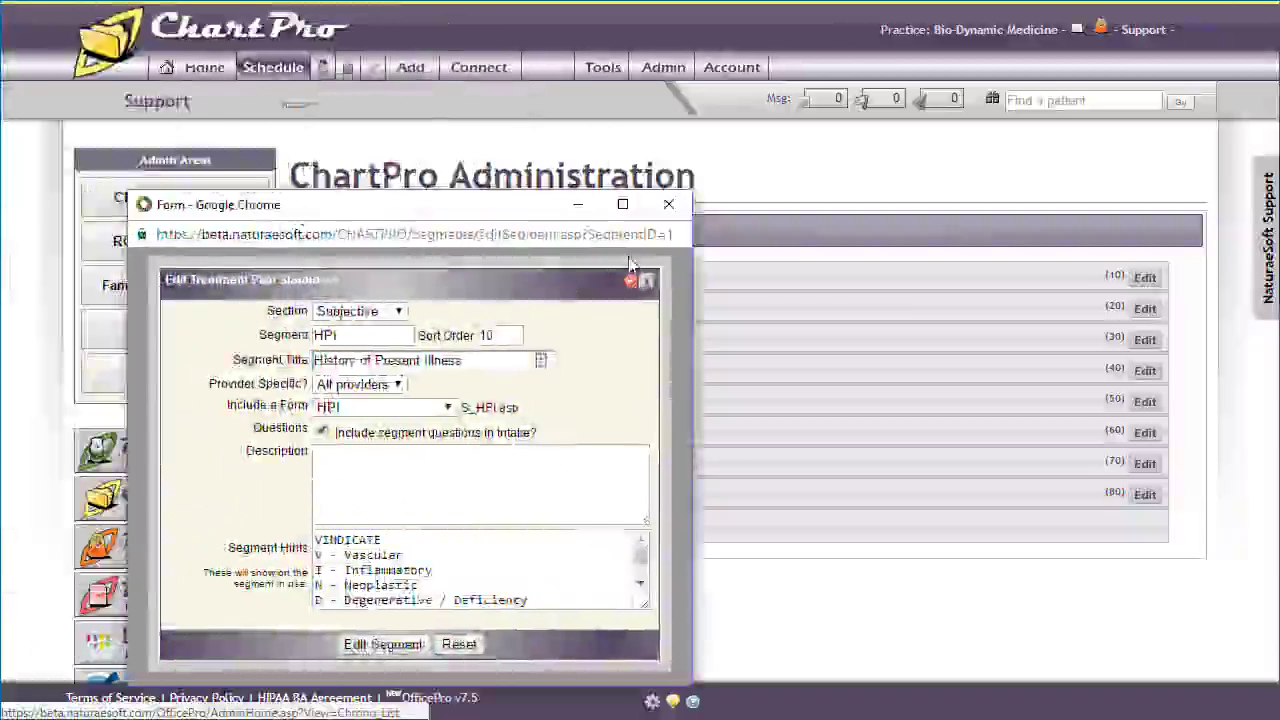
{"action": "left_click", "coordinate": [668, 205]}
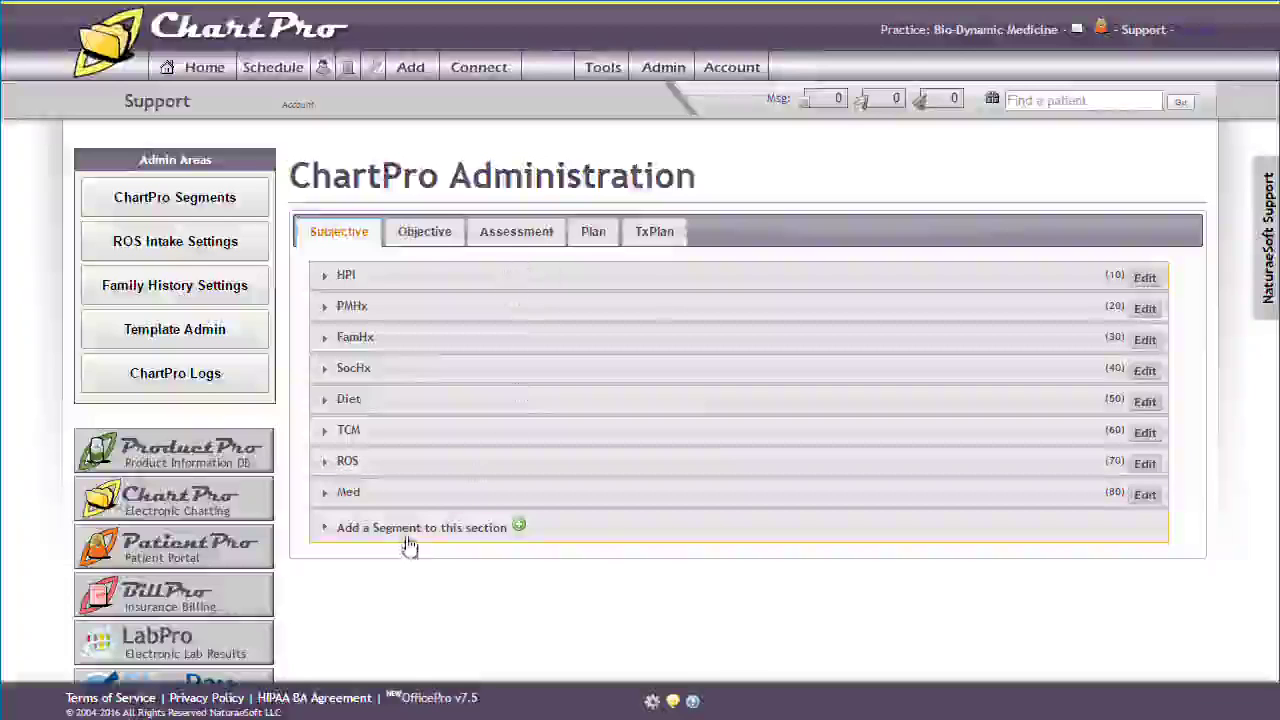
Look through the Objective section's segments and return to the main ChartPro segments list.
{"action": "left_click", "coordinate": [428, 235]}
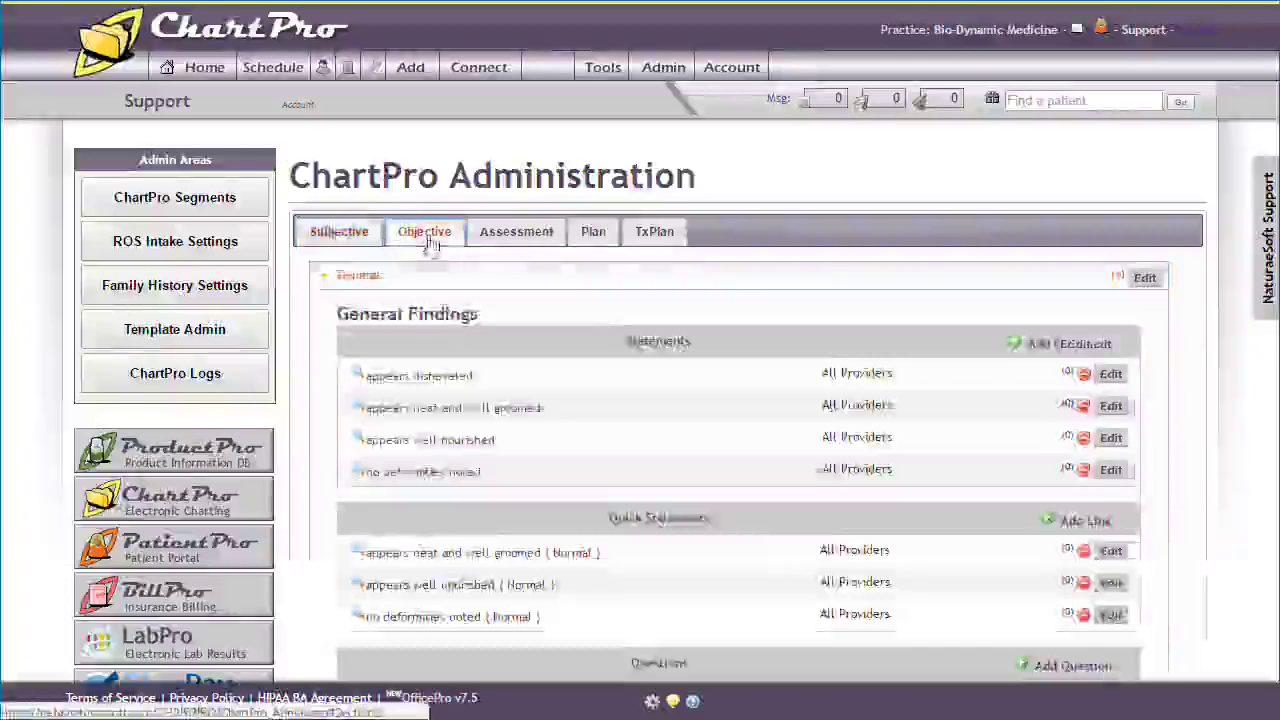
{"action": "scroll", "coordinate": [552, 436], "scroll_direction": "down", "scroll_amount": 7}
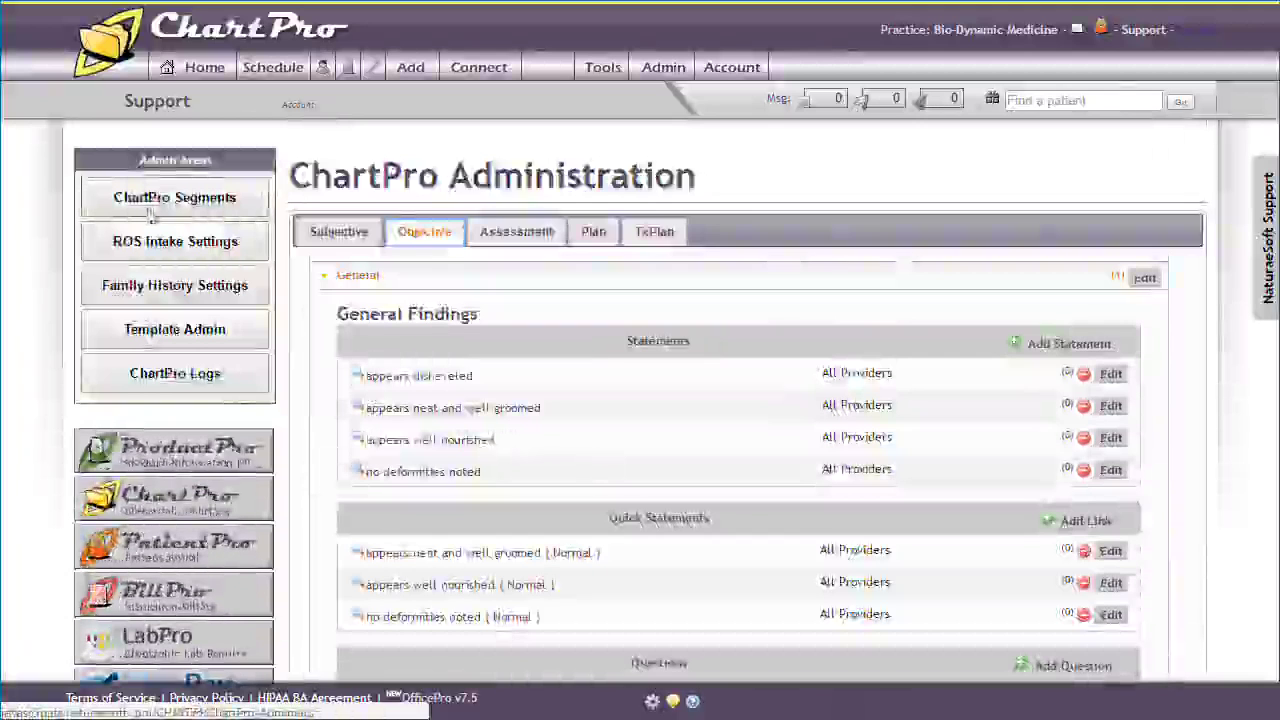
{"action": "left_click", "coordinate": [151, 212]}
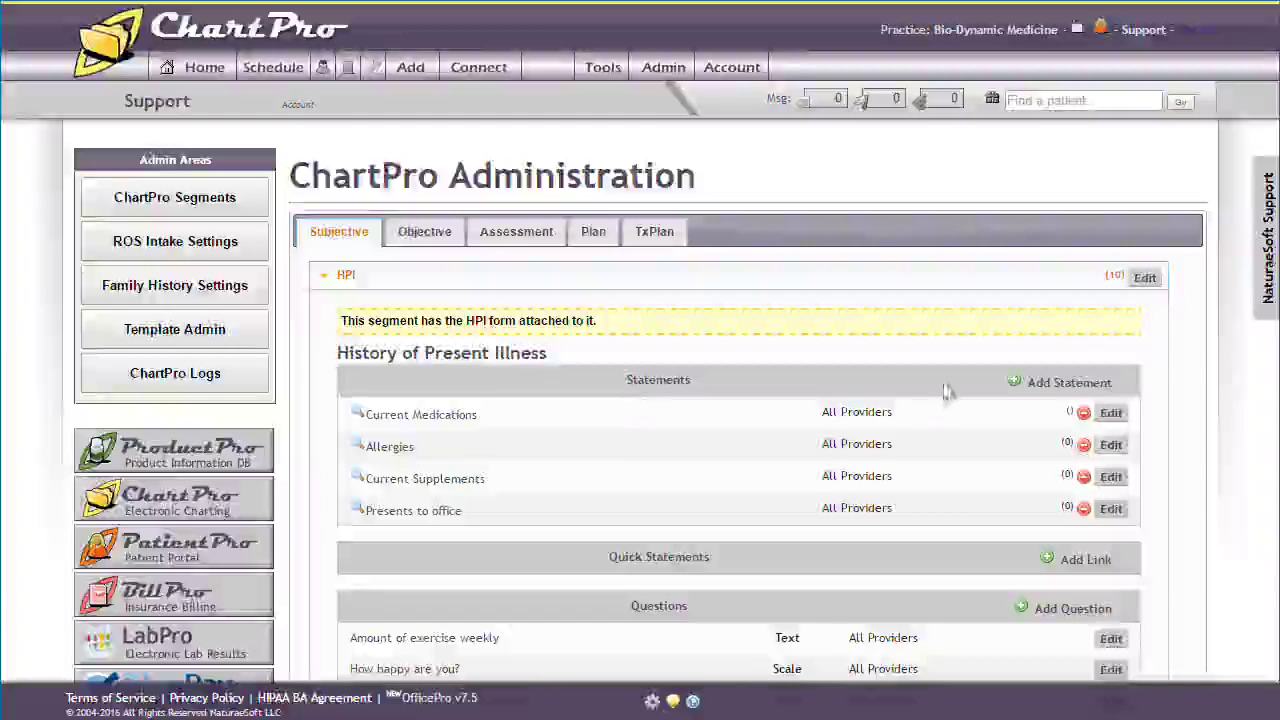
Inspect the blank forms for adding a statement and a quick statement link to the HPI segment, closing each unsaved.
{"action": "left_click", "coordinate": [1021, 381]}
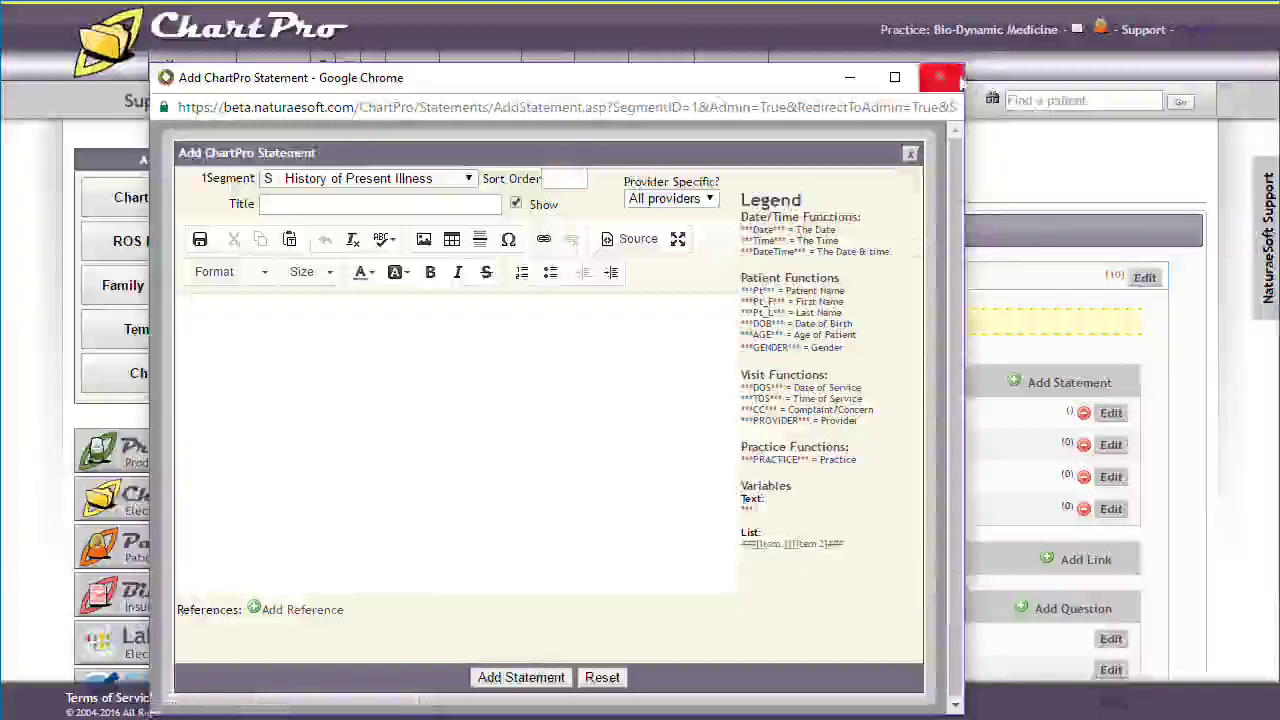
{"action": "left_click", "coordinate": [958, 82]}
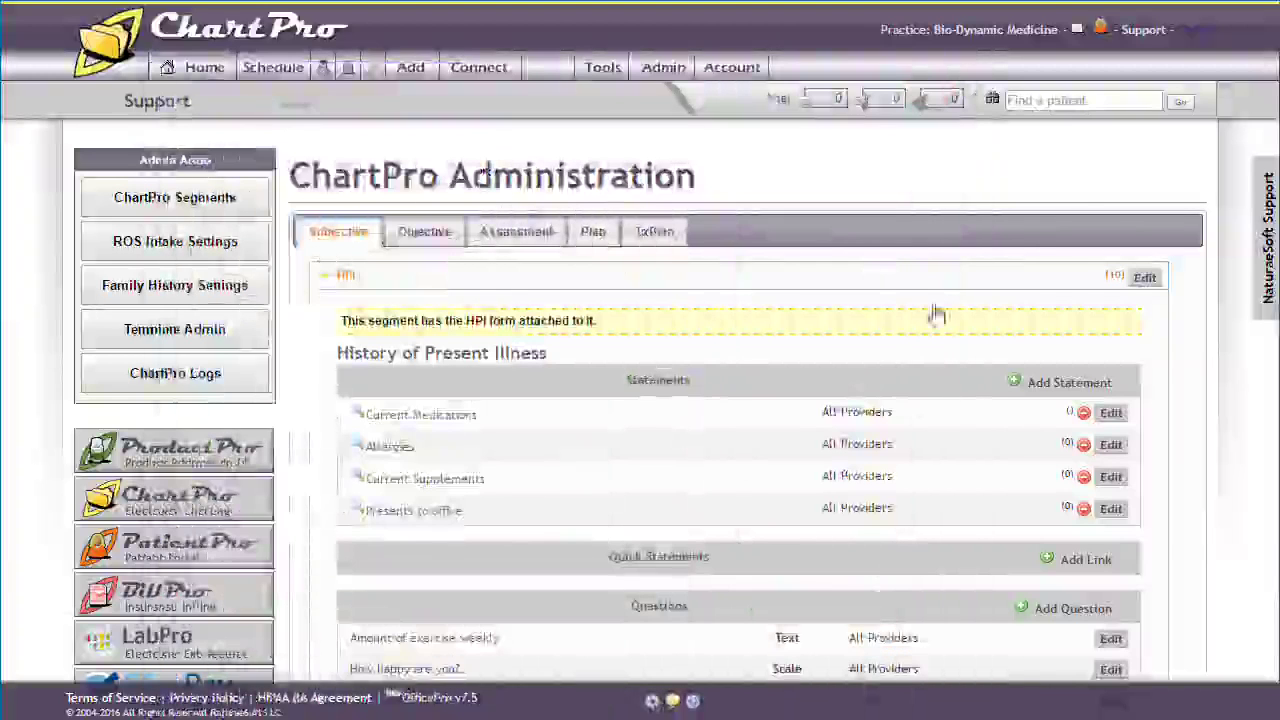
{"action": "left_click", "coordinate": [1075, 560]}
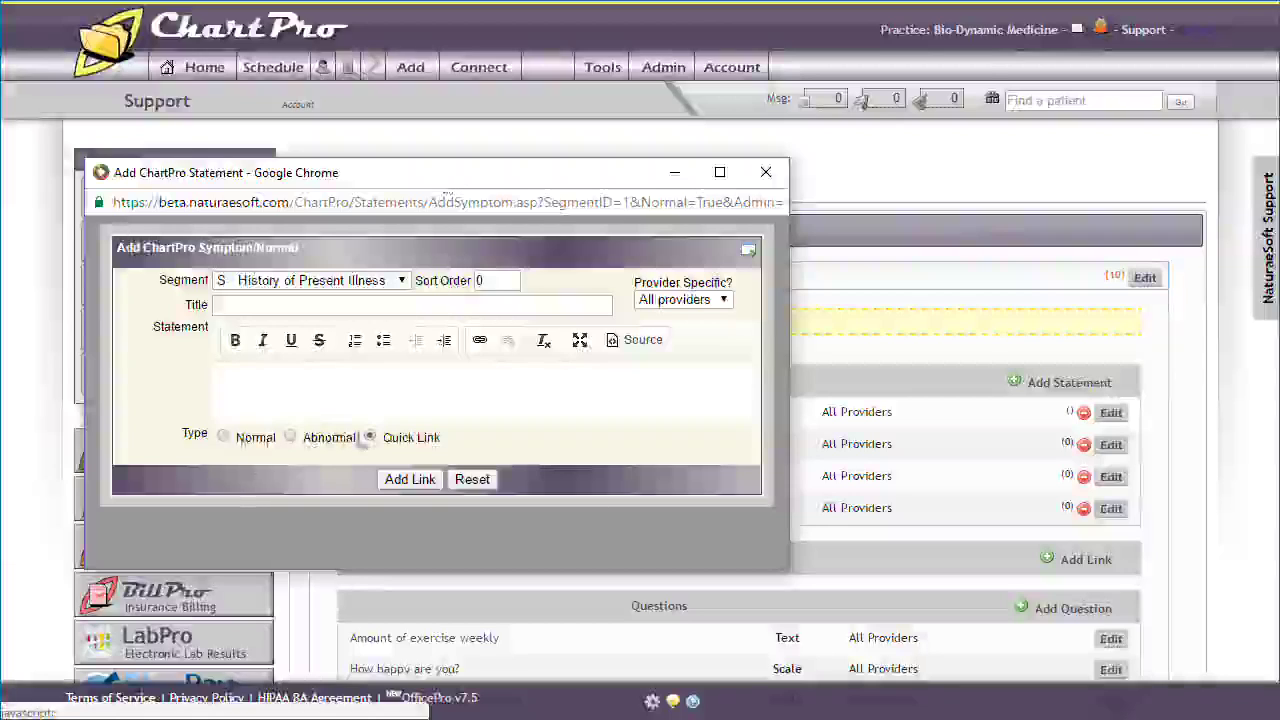
{"action": "left_click", "coordinate": [370, 439]}
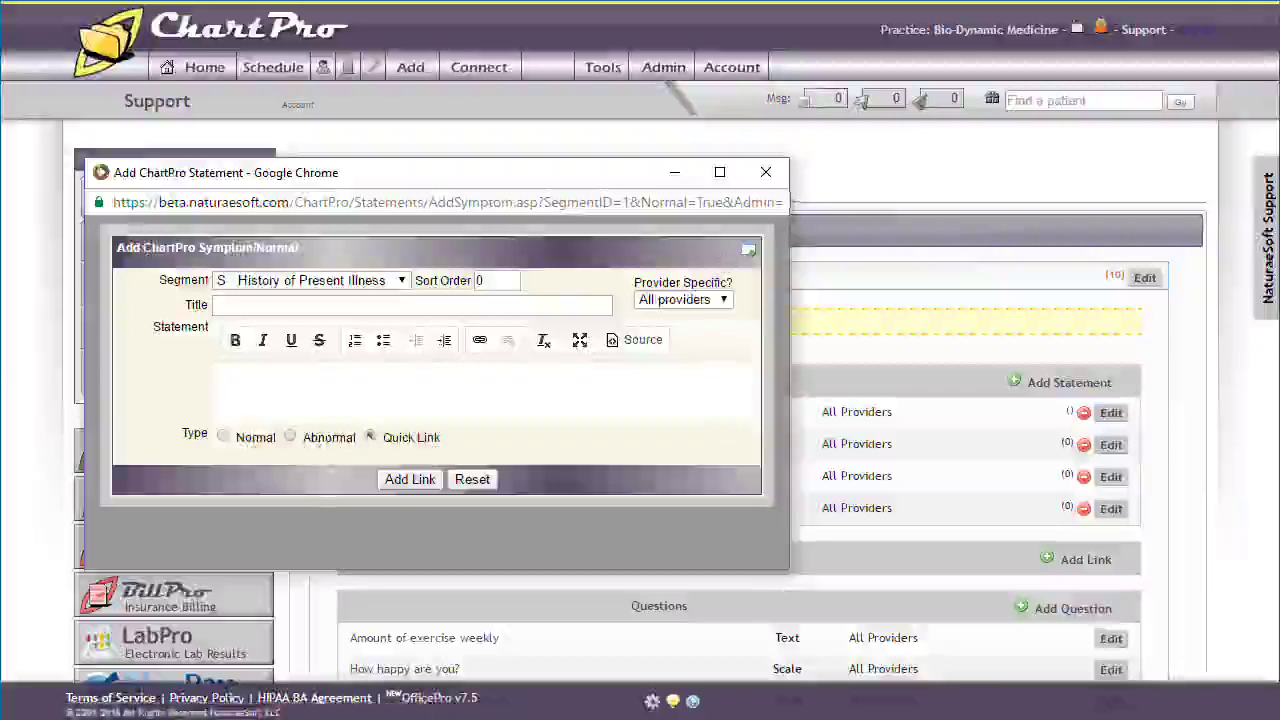
{"action": "left_click", "coordinate": [764, 173]}
Start a new question for the HPI segment, check the available question types and set the type to Date.
{"action": "scroll", "coordinate": [770, 360], "scroll_direction": "down", "scroll_amount": 3}
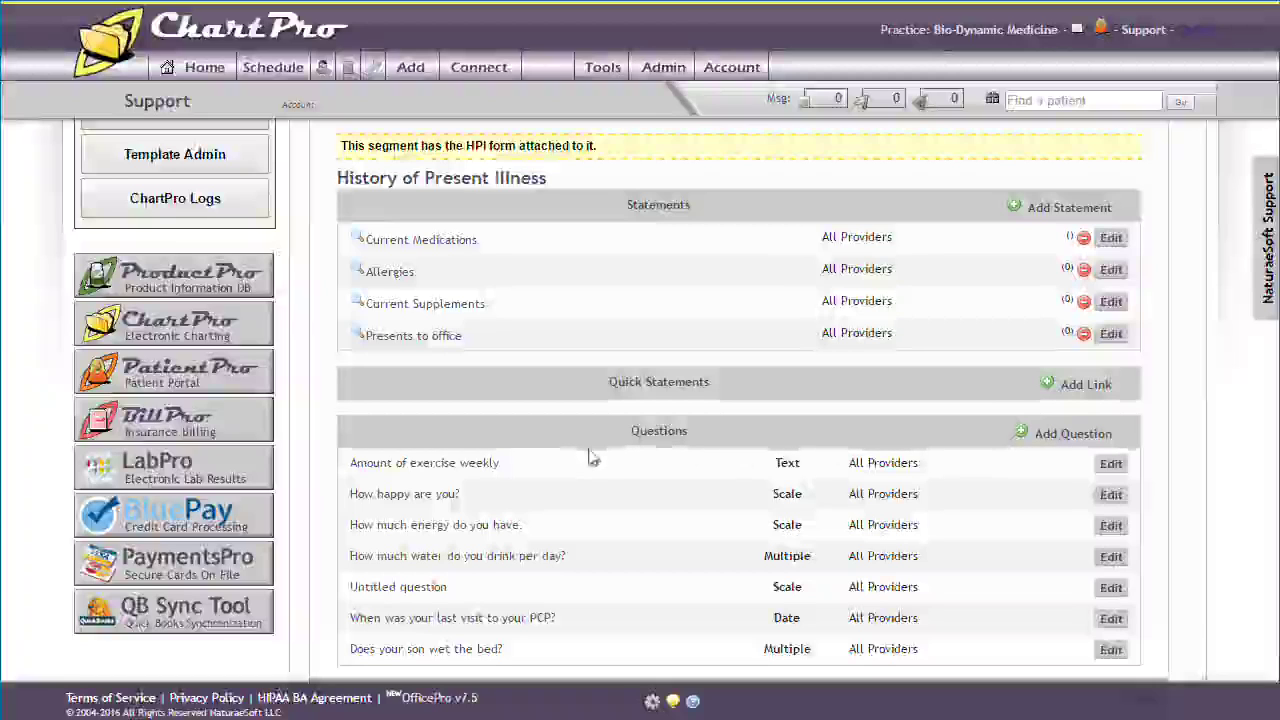
{"action": "left_click", "coordinate": [1050, 436]}
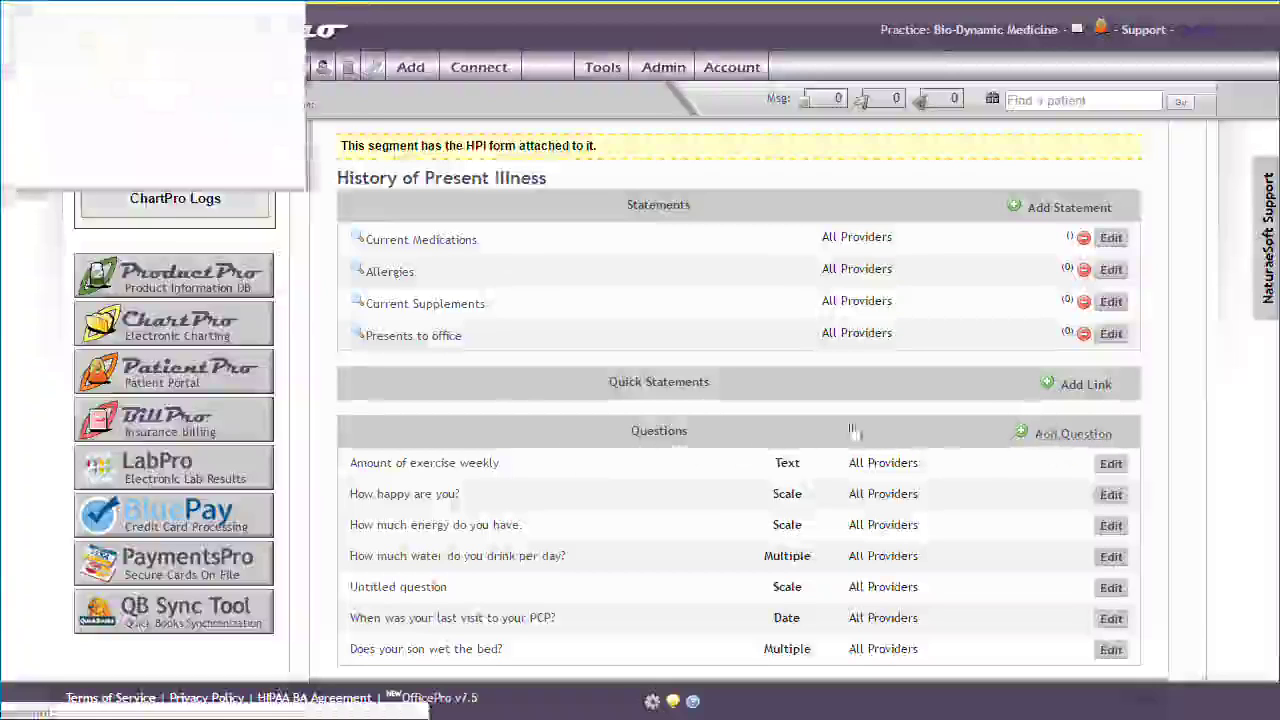
{"action": "left_click_drag", "start_coordinate": [78, 0], "coordinate": [518, 99]}
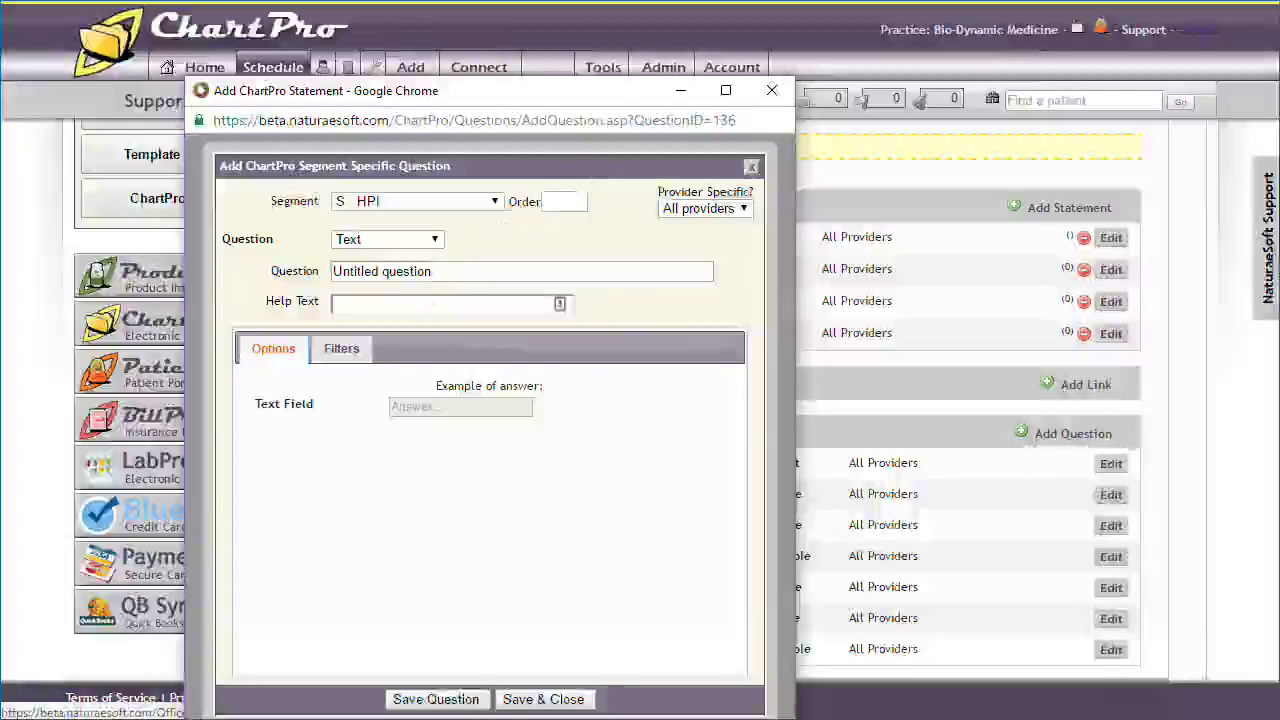
{"action": "left_click", "coordinate": [408, 246]}
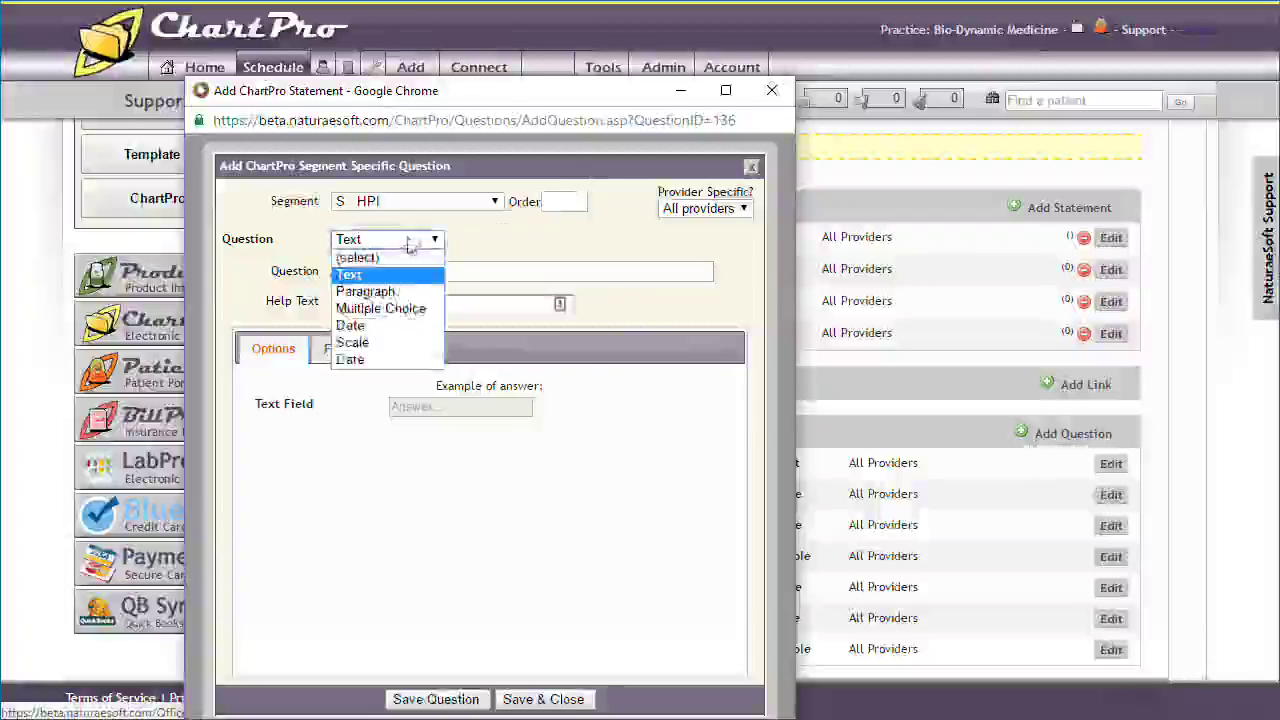
{"action": "left_click", "coordinate": [480, 248]}
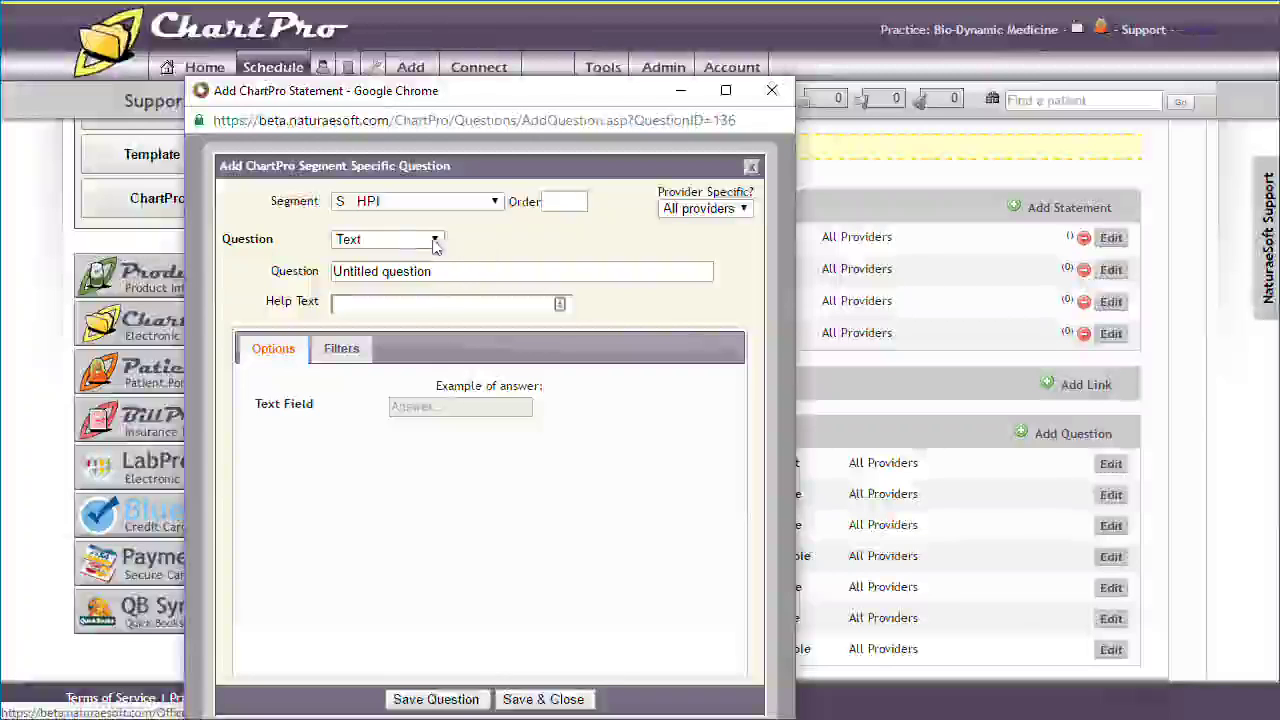
{"action": "left_click", "coordinate": [436, 241]}
{"action": "left_click", "coordinate": [400, 326]}
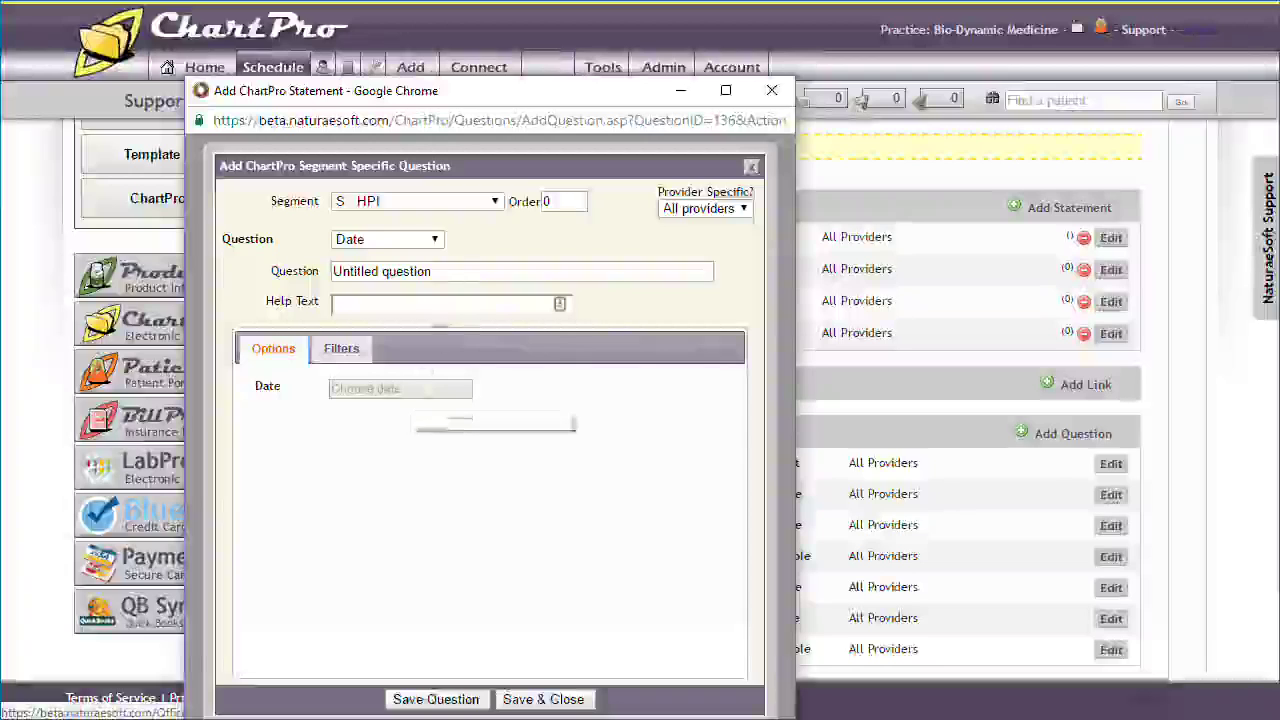
Switch the untitled question's type to Multiple Choice, then close the question form without saving.
{"action": "left_click", "coordinate": [433, 243]}
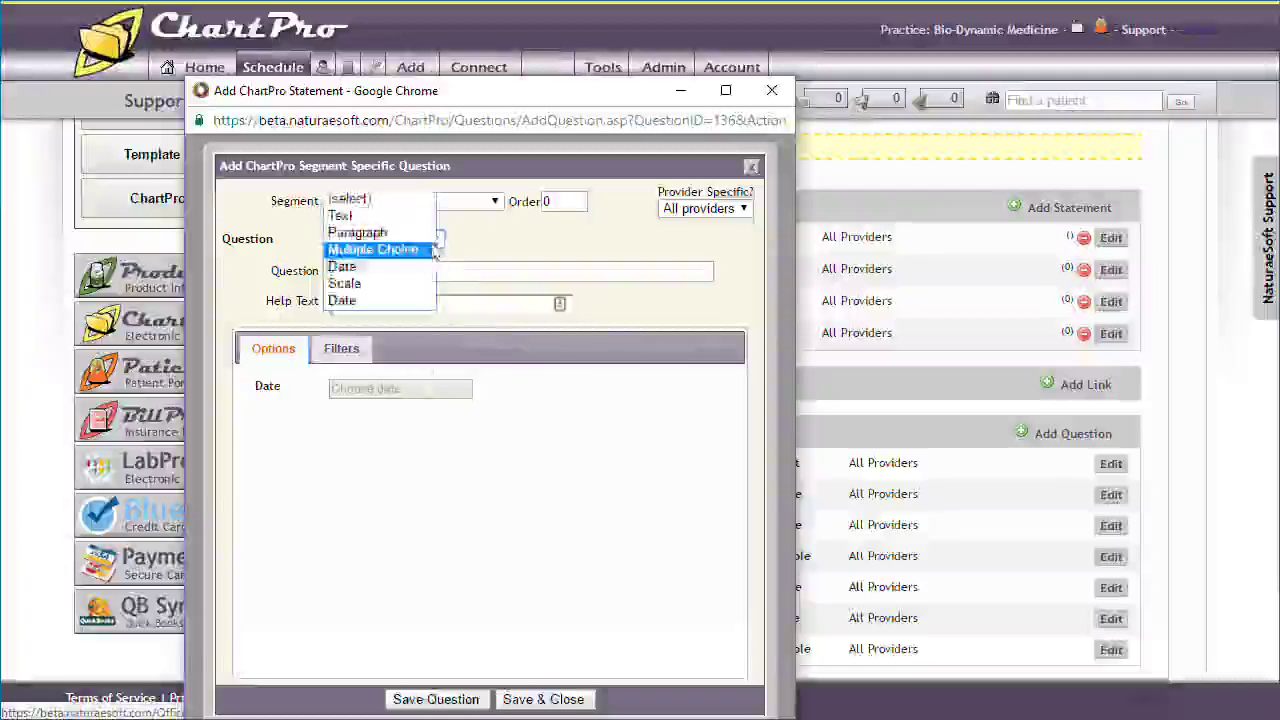
{"action": "left_click", "coordinate": [434, 250]}
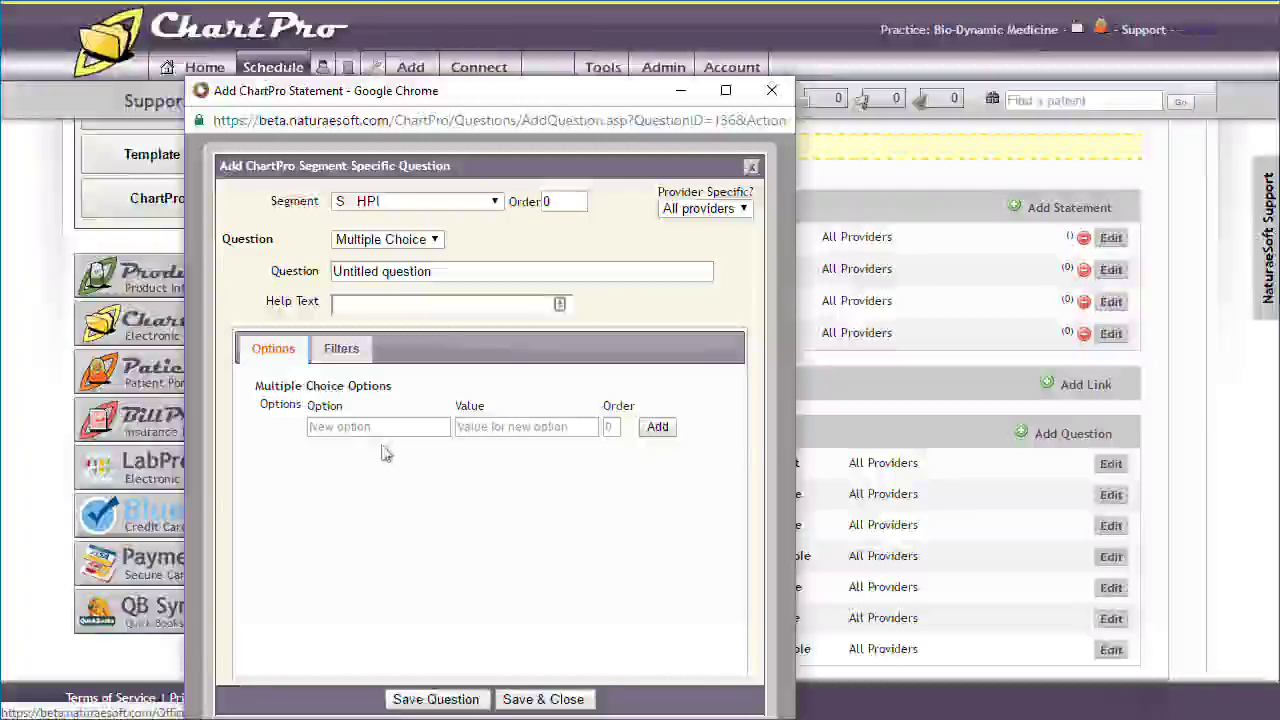
{"action": "left_click", "coordinate": [771, 90]}
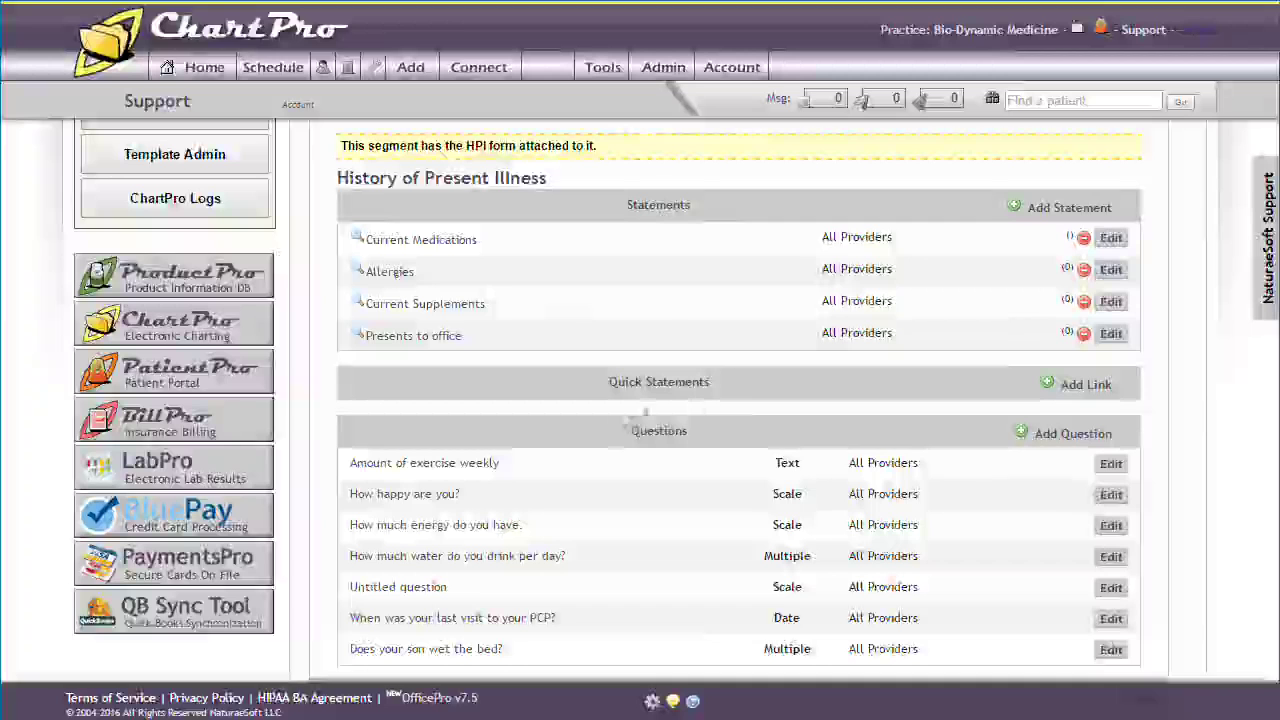
Inspect the editing form of the HPI segment's Current Medications statement and close it unchanged.
{"action": "left_click", "coordinate": [1108, 240]}
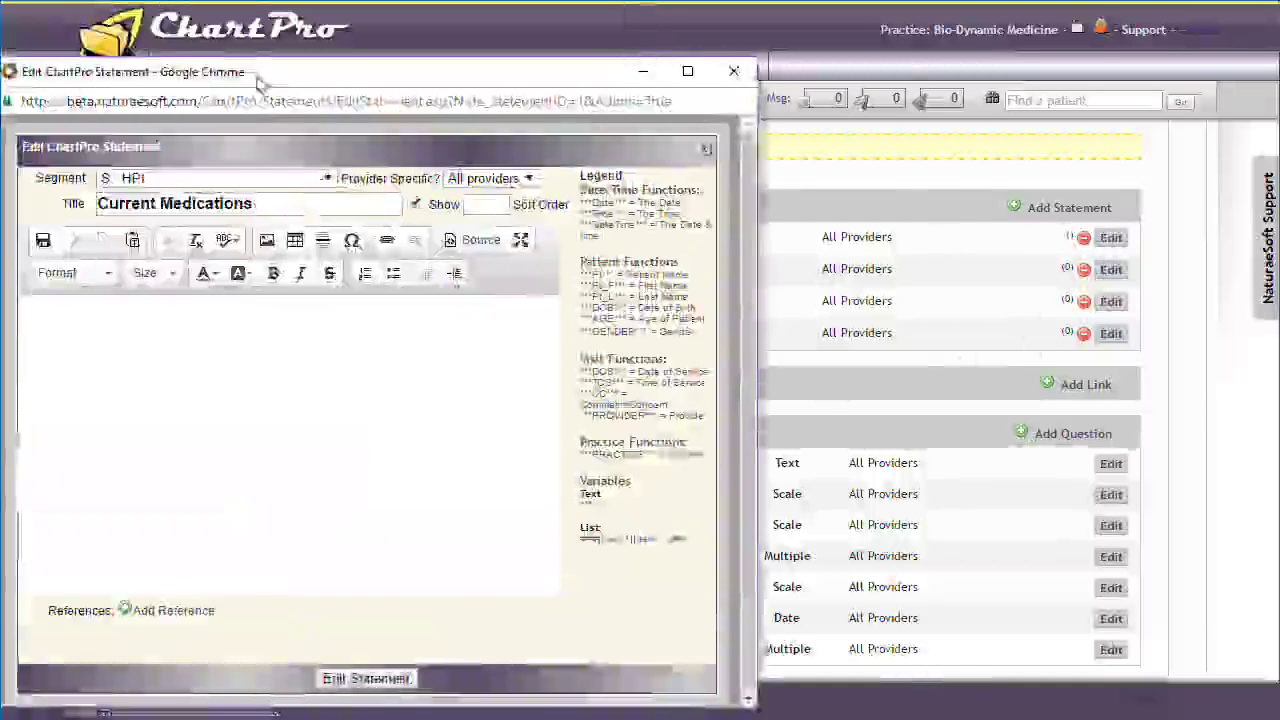
{"action": "left_click_drag", "start_coordinate": [265, 88], "coordinate": [415, 90]}
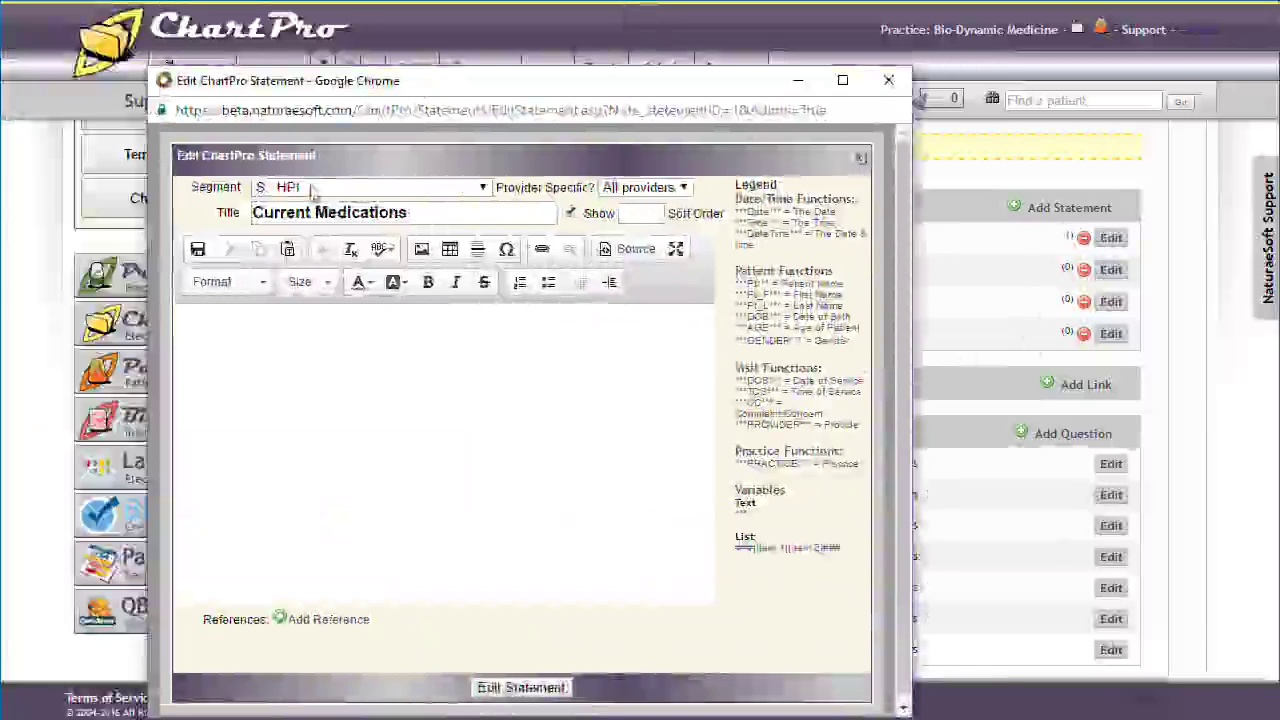
{"action": "left_click", "coordinate": [886, 81]}
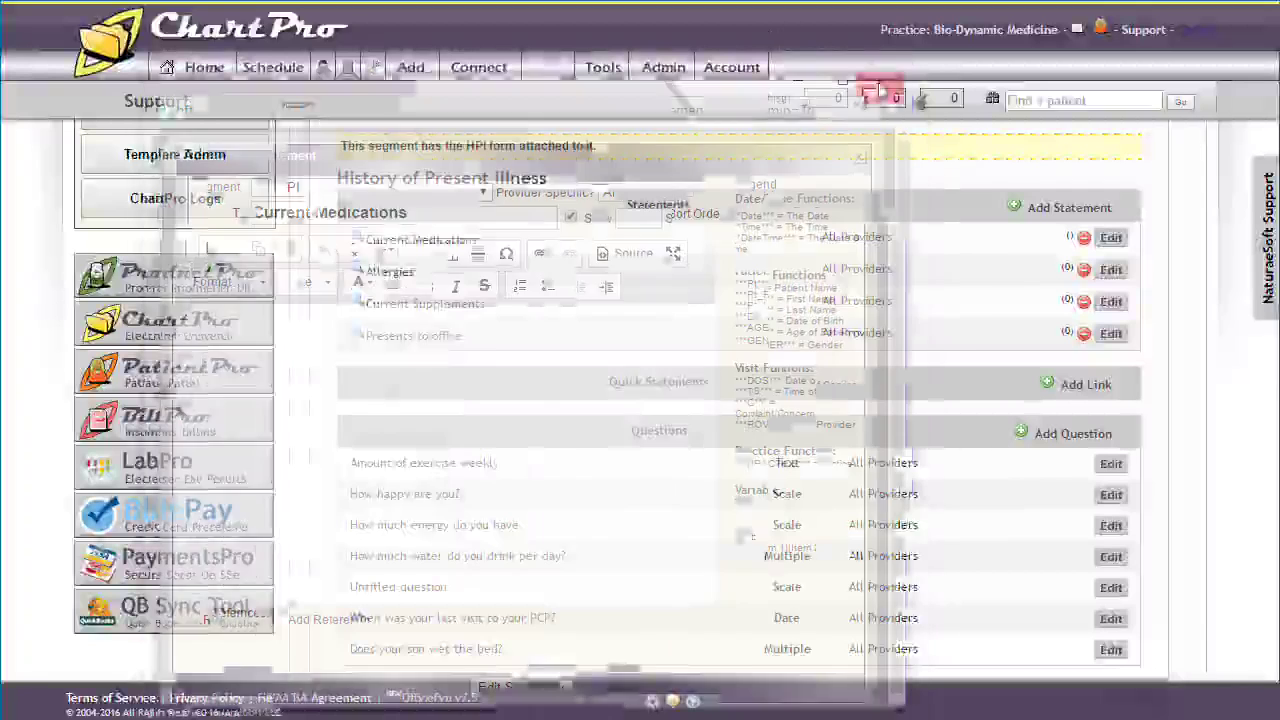
Open the ROS intake settings and review the General system's symptoms, questions and values along with the other systems.
{"action": "scroll", "coordinate": [502, 482], "scroll_direction": "up", "scroll_amount": 2}
{"action": "scroll", "coordinate": [502, 482], "scroll_direction": "up", "scroll_amount": 1}
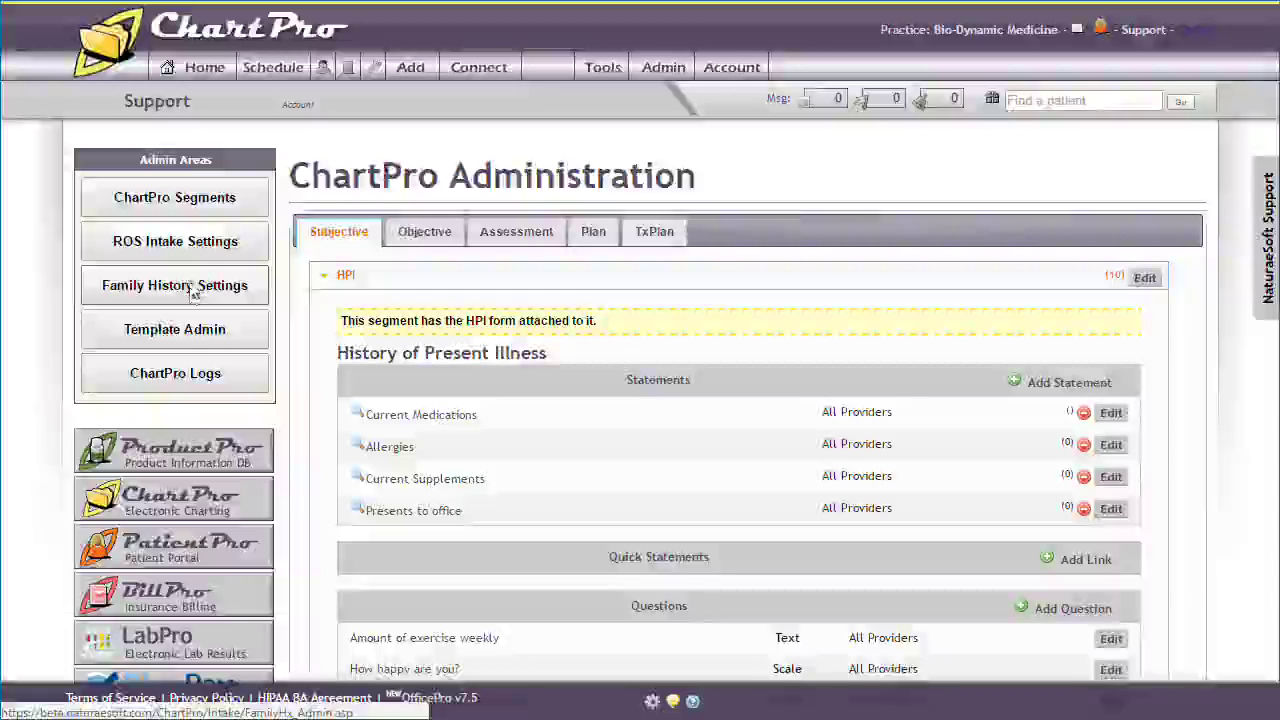
{"action": "left_click", "coordinate": [195, 255]}
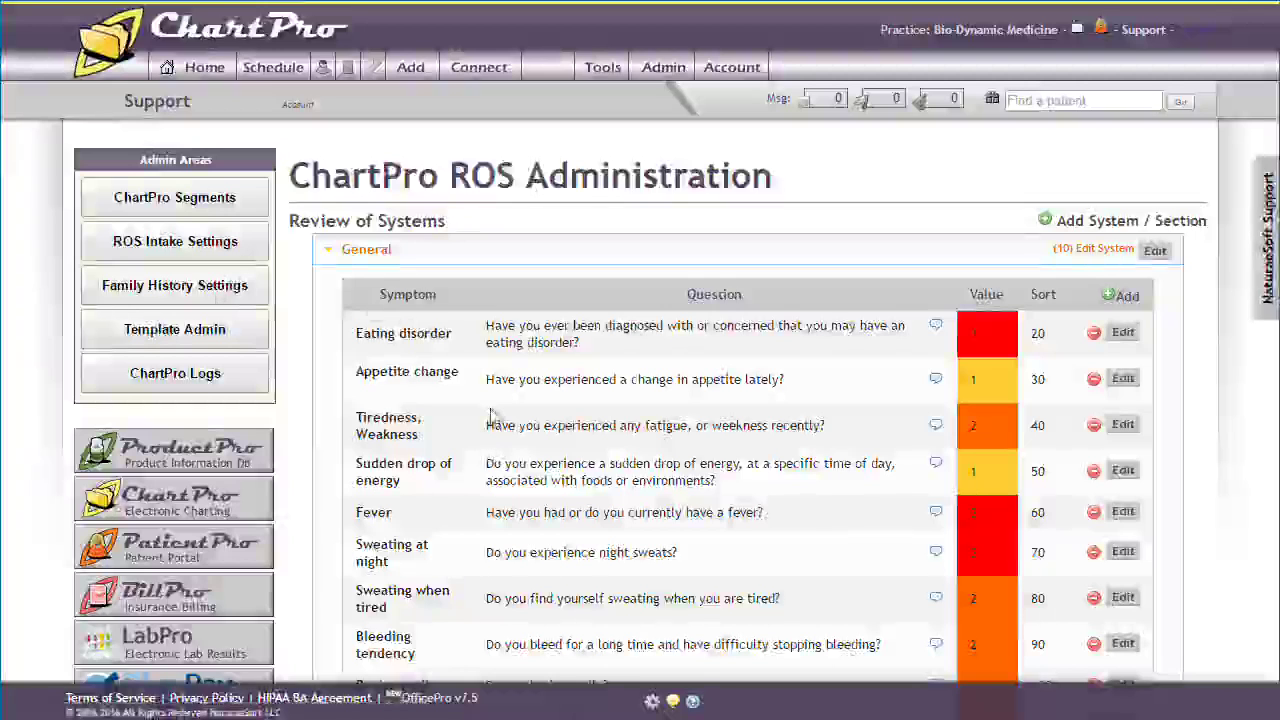
{"action": "scroll", "coordinate": [490, 415], "scroll_direction": "down", "scroll_amount": 5}
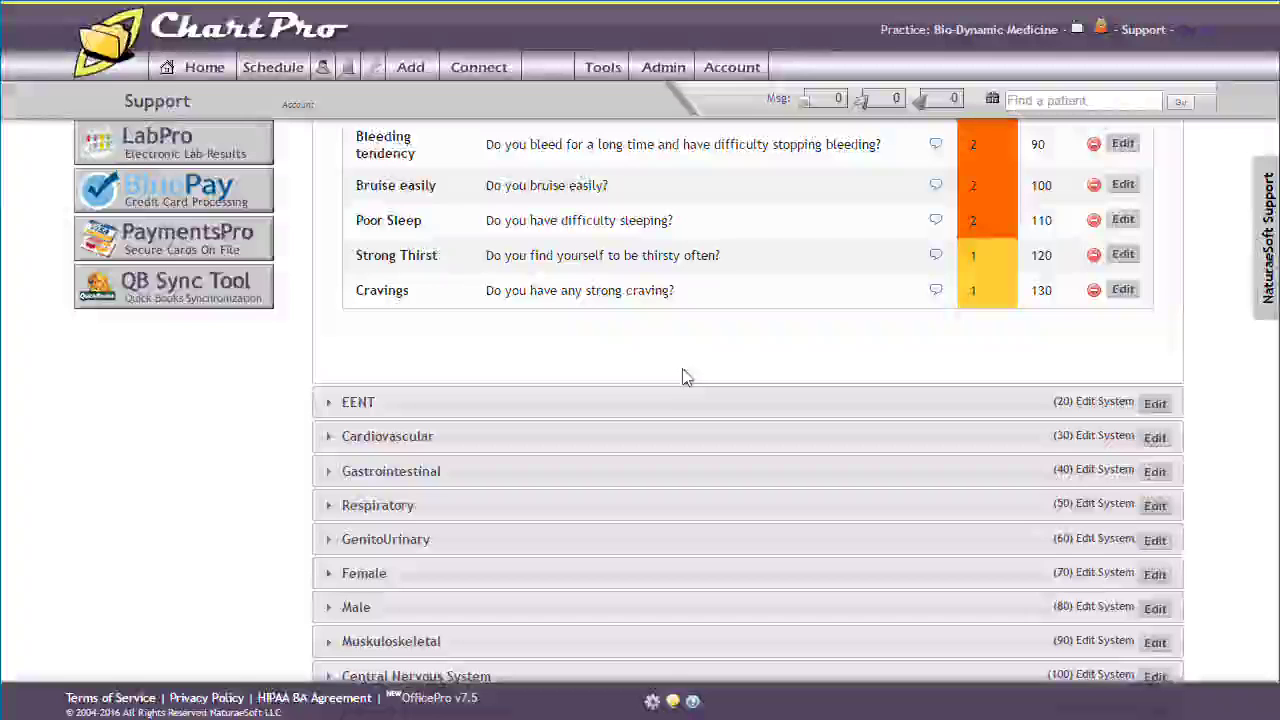
{"action": "scroll", "coordinate": [683, 377], "scroll_direction": "up", "scroll_amount": 5}
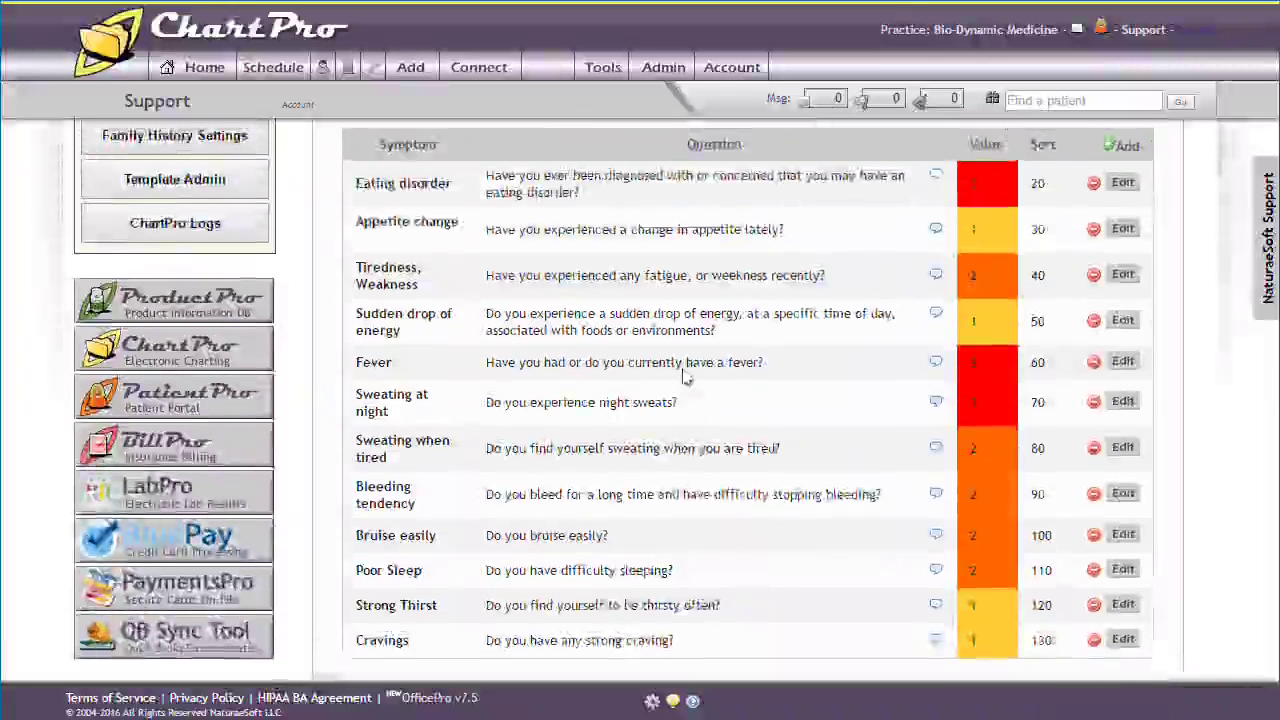
{"action": "scroll", "coordinate": [683, 377], "scroll_direction": "up", "scroll_amount": 2}
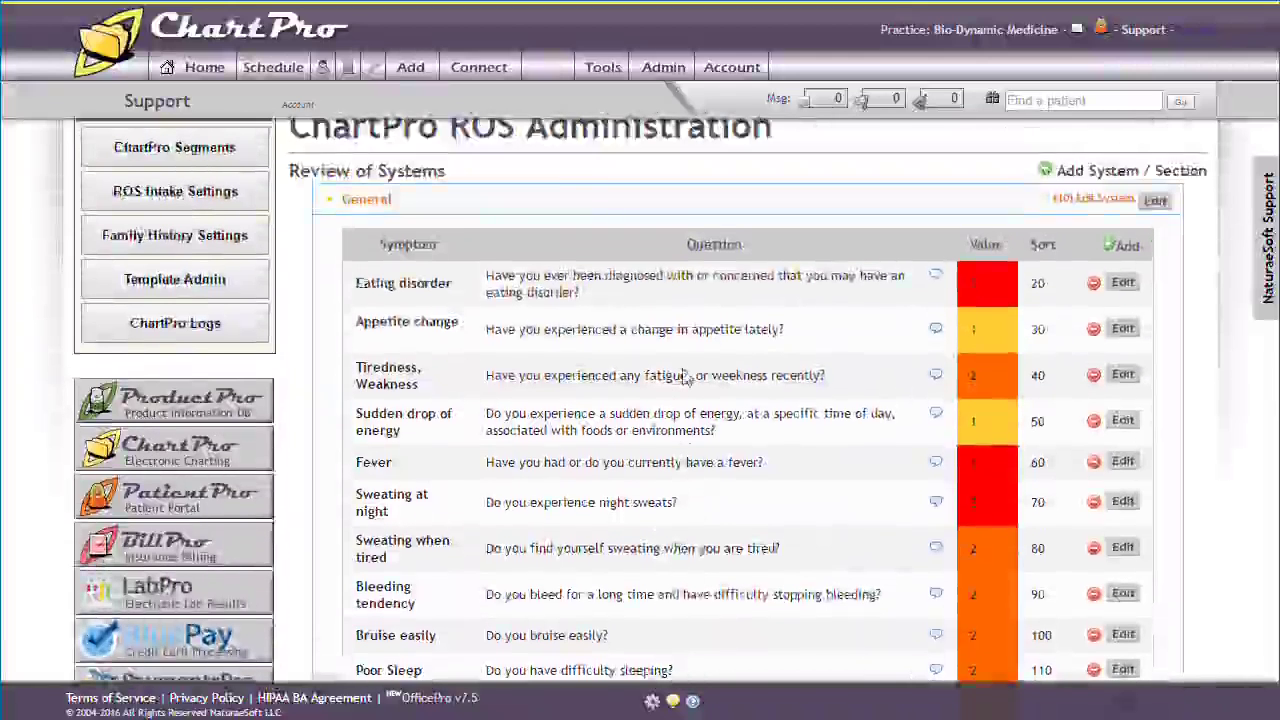
{"action": "scroll", "coordinate": [683, 375], "scroll_direction": "up", "scroll_amount": 1}
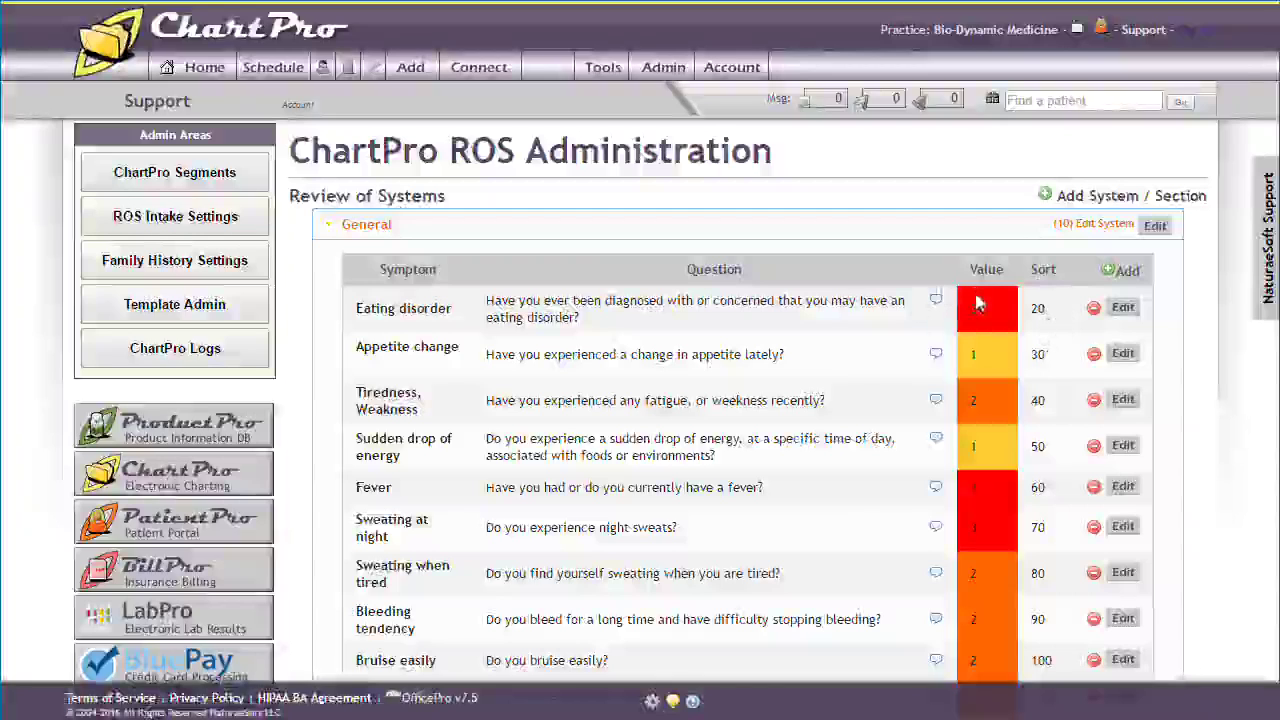
Open the family history settings and review the list of family conditions with its add and delete options.
{"action": "left_click", "coordinate": [213, 278]}
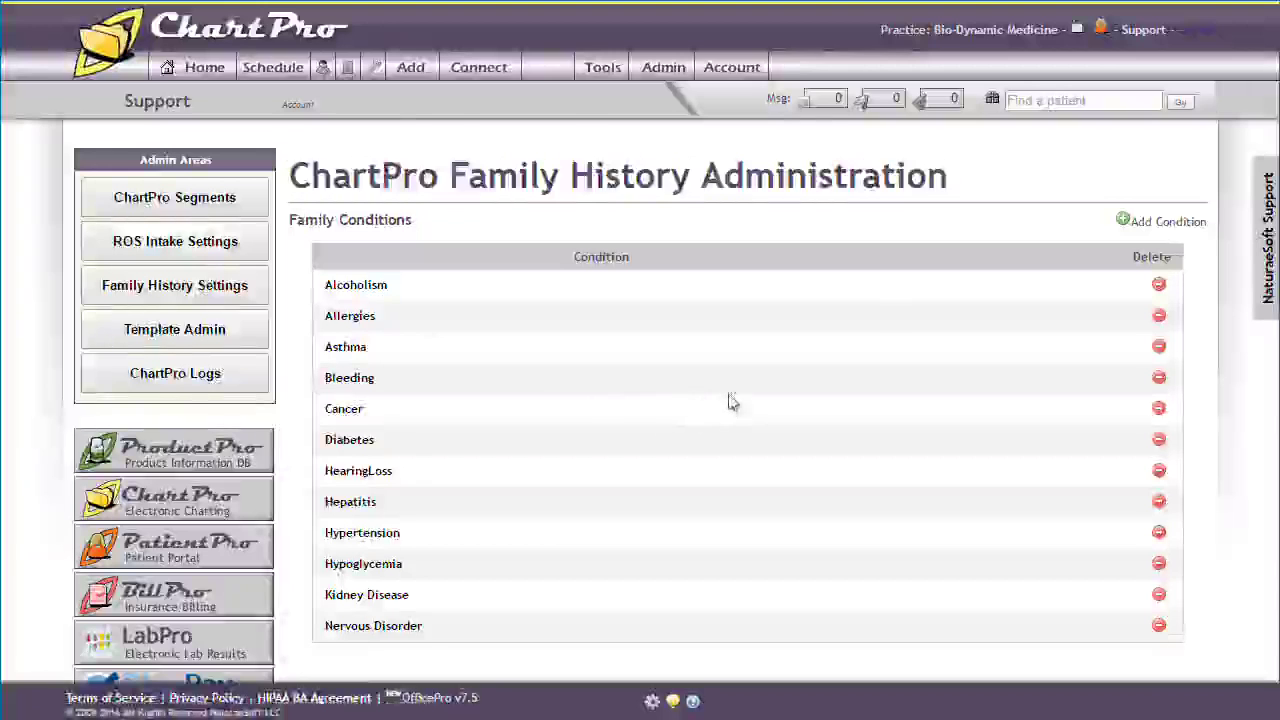
{"action": "scroll", "coordinate": [730, 401], "scroll_direction": "down", "scroll_amount": 1}
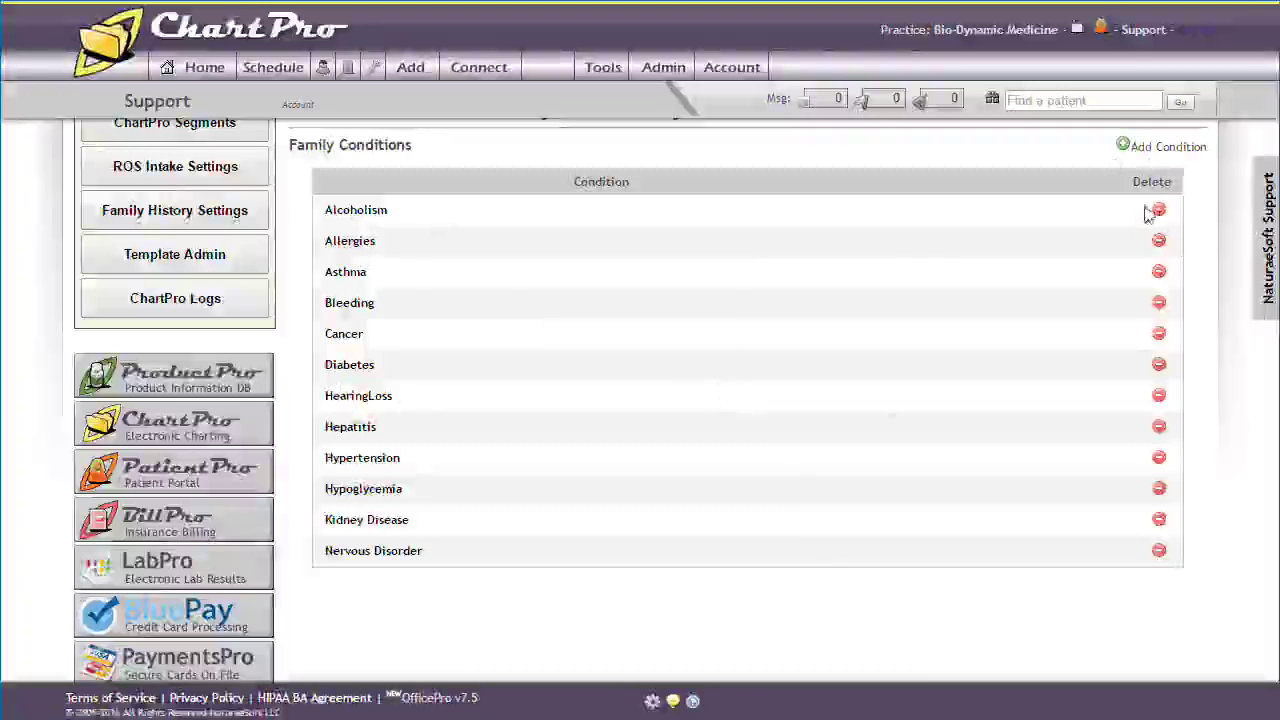
{"action": "scroll", "coordinate": [720, 338], "scroll_direction": "up", "scroll_amount": 2}
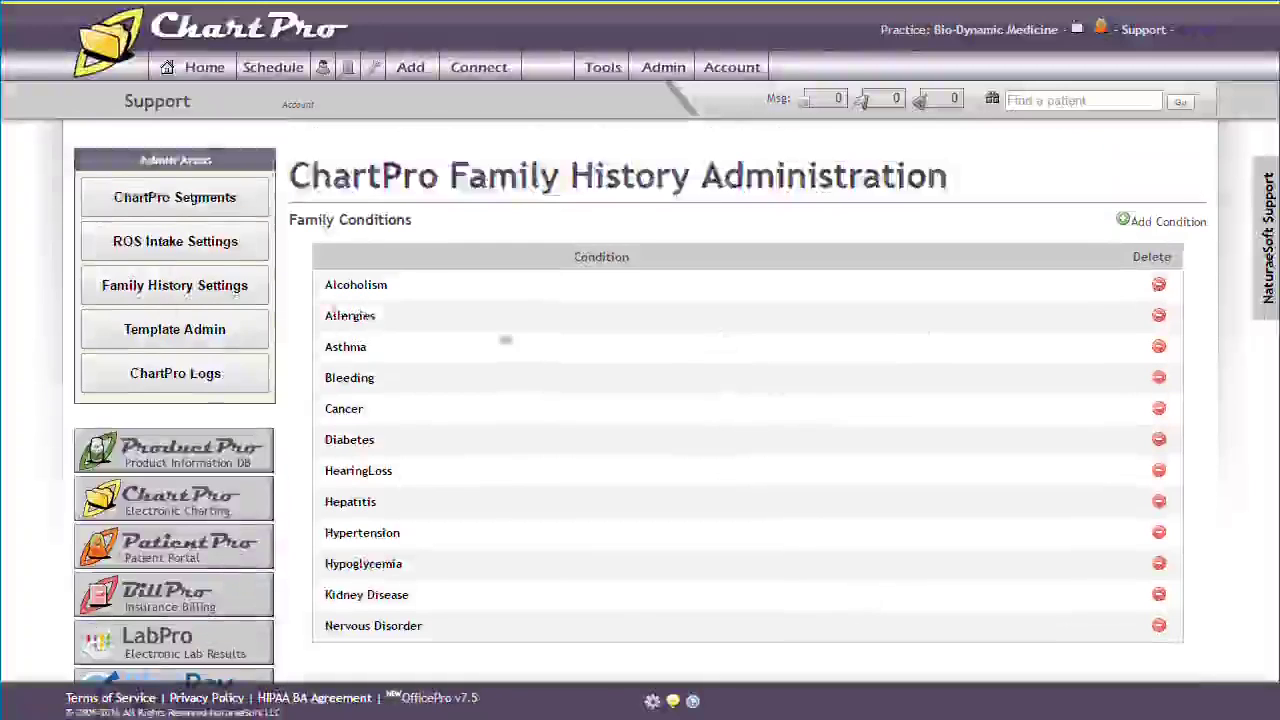
Revisit the ChartPro segments, then open the Consult (CSLT) charting template for editing from the template administration.
{"action": "left_click", "coordinate": [134, 206]}
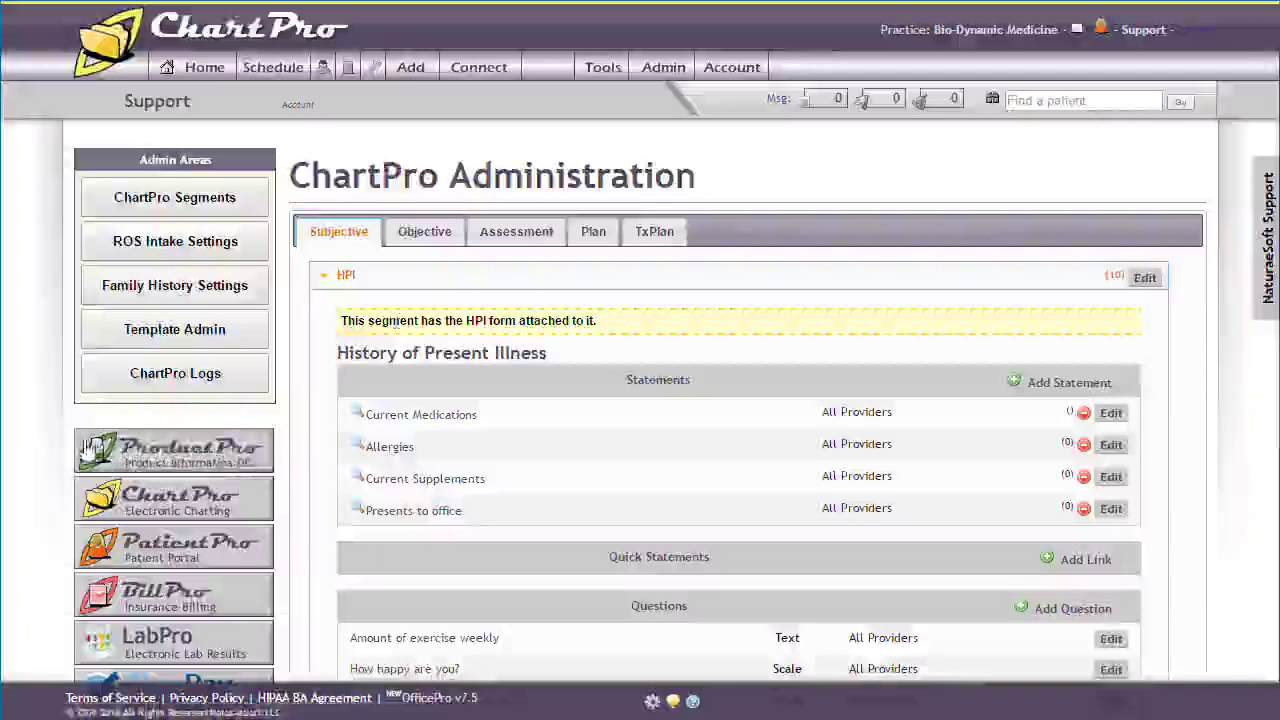
{"action": "left_click", "coordinate": [160, 338]}
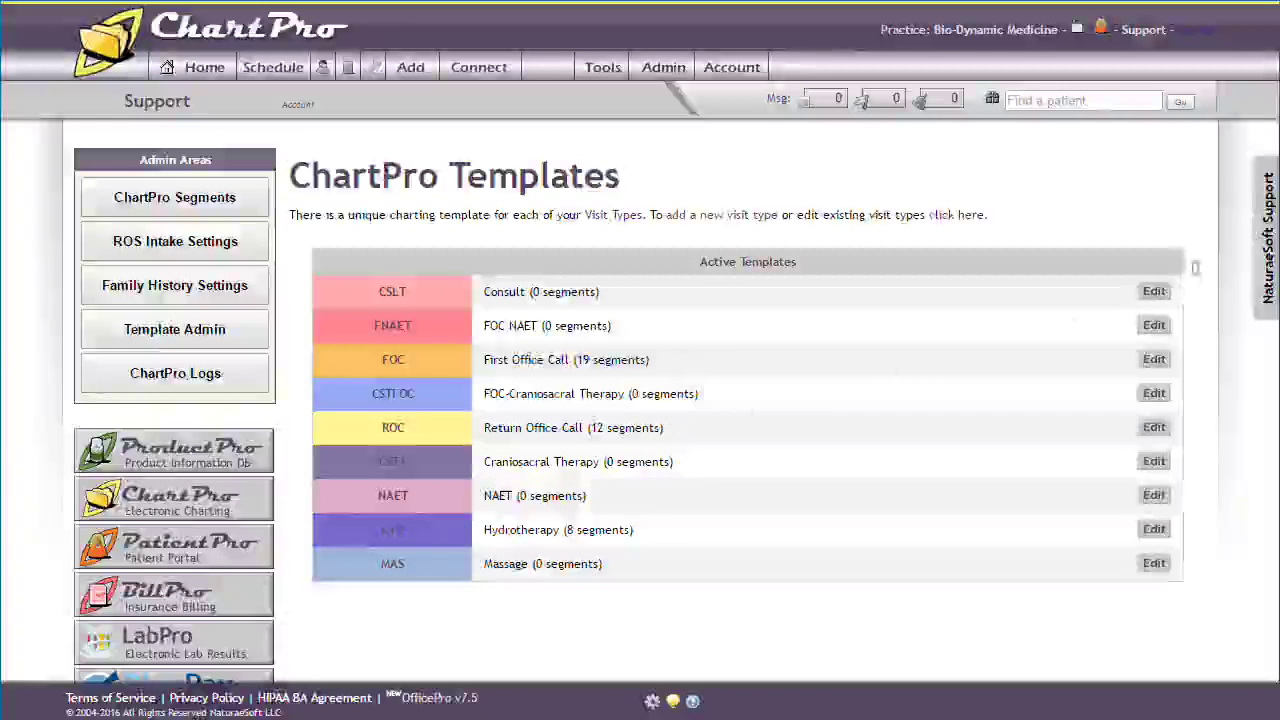
{"action": "left_click", "coordinate": [1155, 291]}
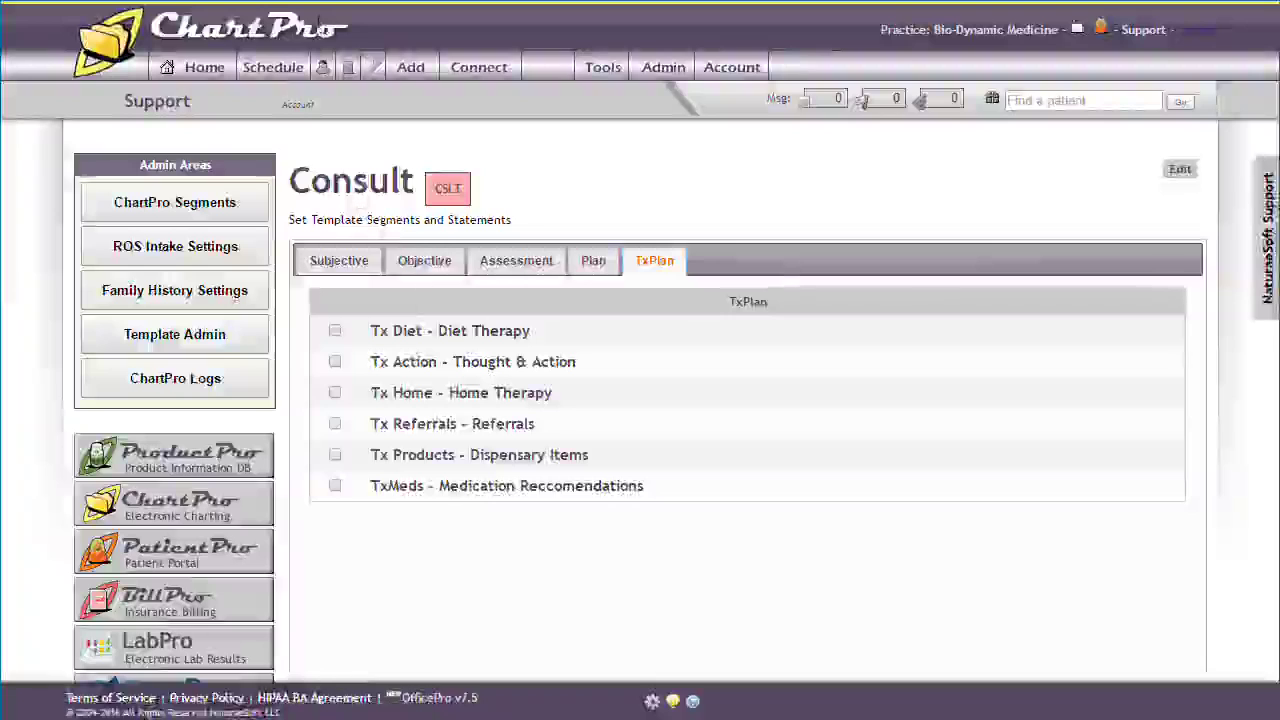